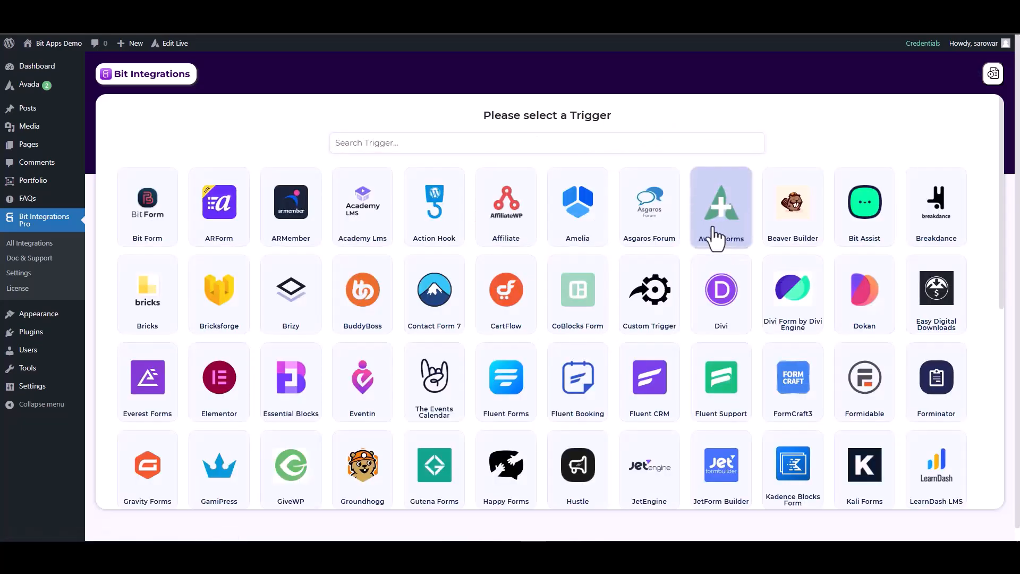
# Step: Choose Avada Forms as the trigger and capture a test submission of the website form with a sample name, email and number
pyautogui.click(716, 239)
pyautogui.click(564, 249)
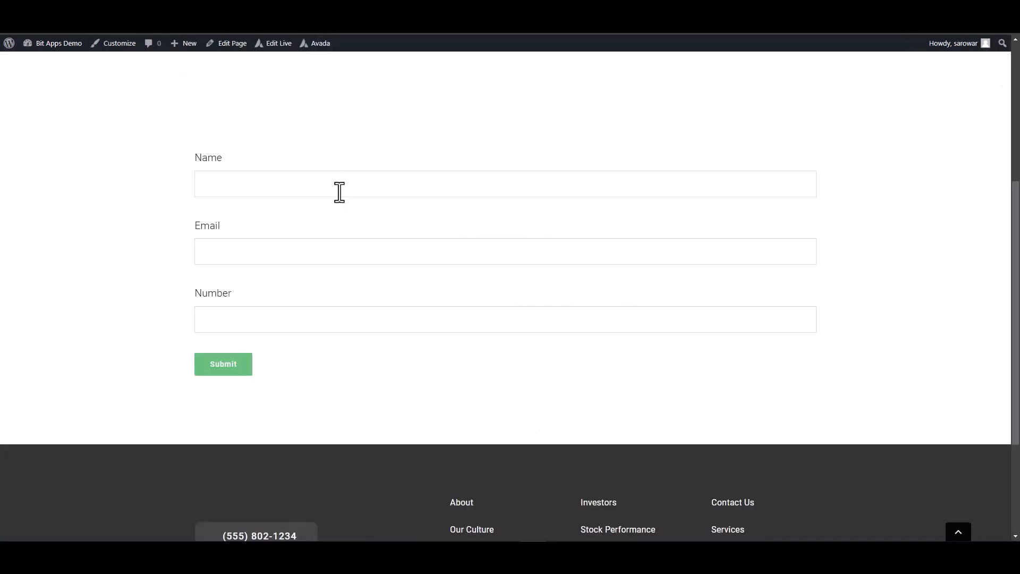
pyautogui.click(339, 191)
pyautogui.click(550, 252)
pyautogui.click(611, 319)
pyautogui.write('125563')
pyautogui.click(218, 364)
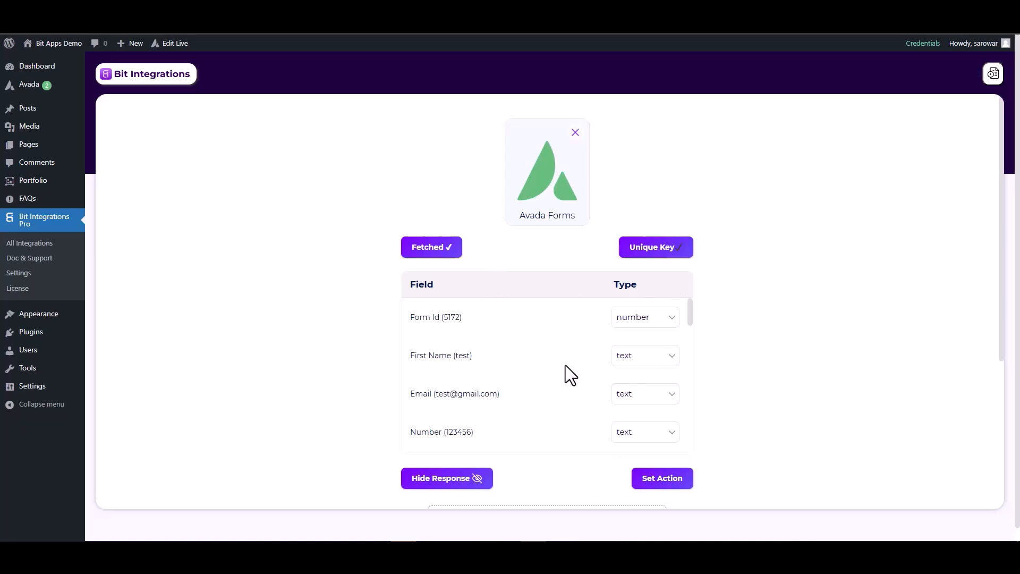
# Step: Set the type of the fetched Email field to email and the Number field to number
pyautogui.click(631, 404)
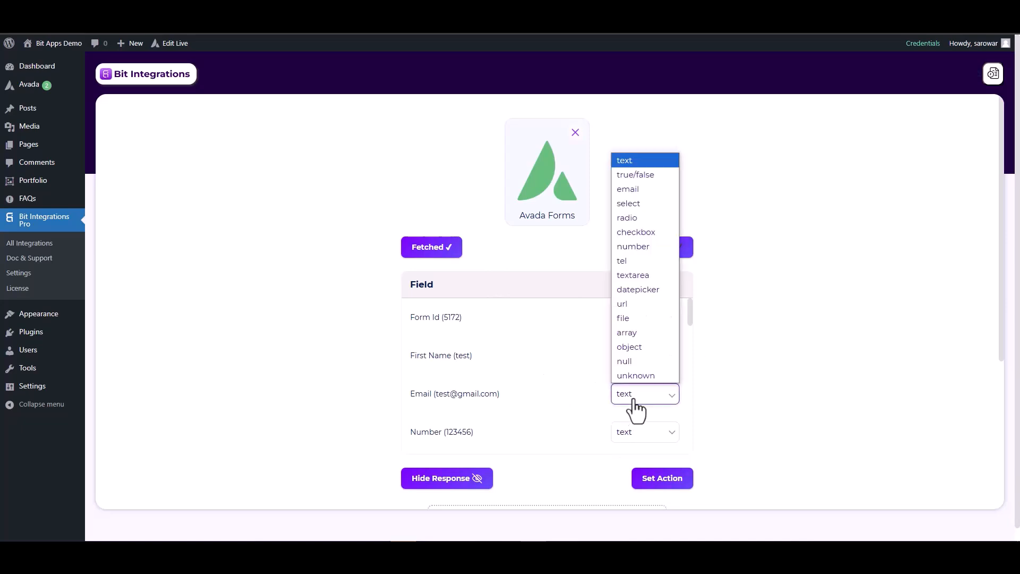
pyautogui.click(626, 189)
pyautogui.scroll(-2, 664, 372)
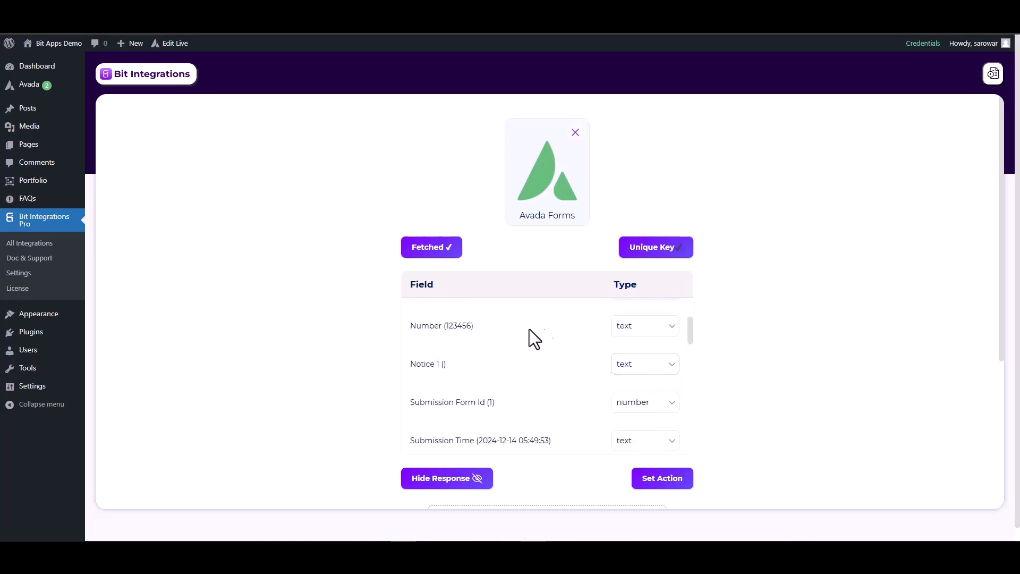
pyautogui.click(629, 332)
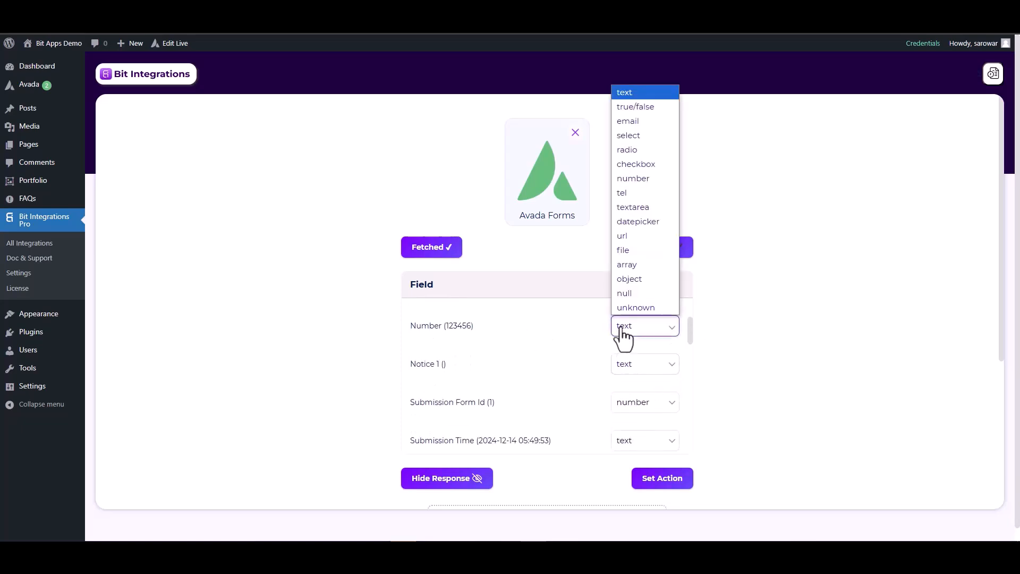
pyautogui.click(632, 178)
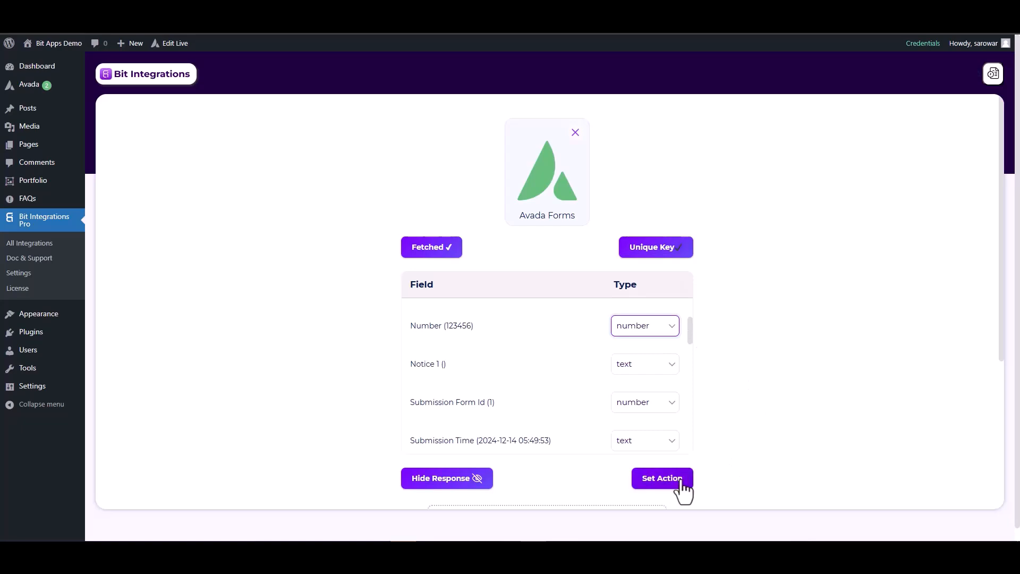
# Step: Proceed to the action selection, search for "inte" and choose Integrately as the action
pyautogui.click(662, 481)
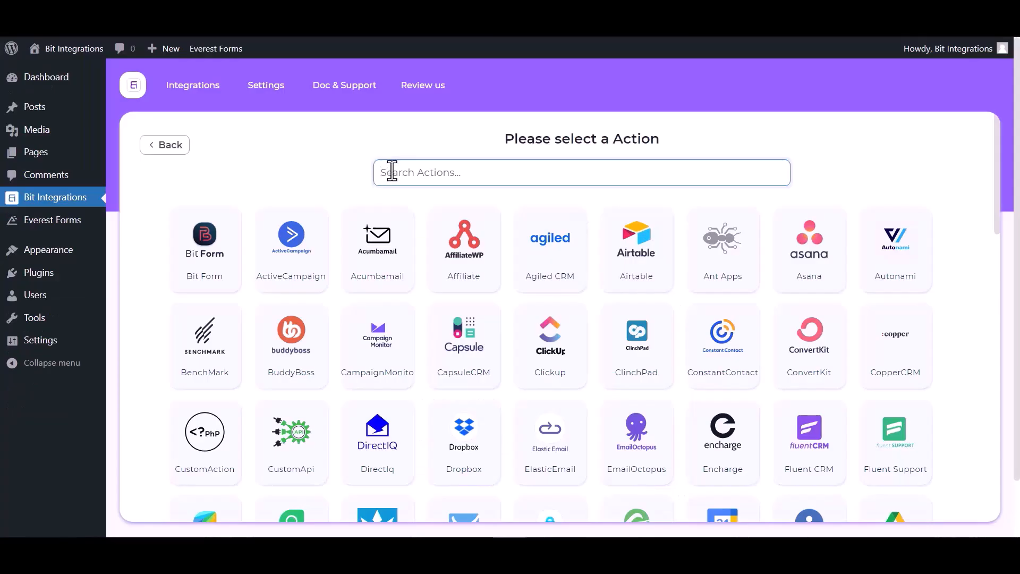
pyautogui.write('inte')
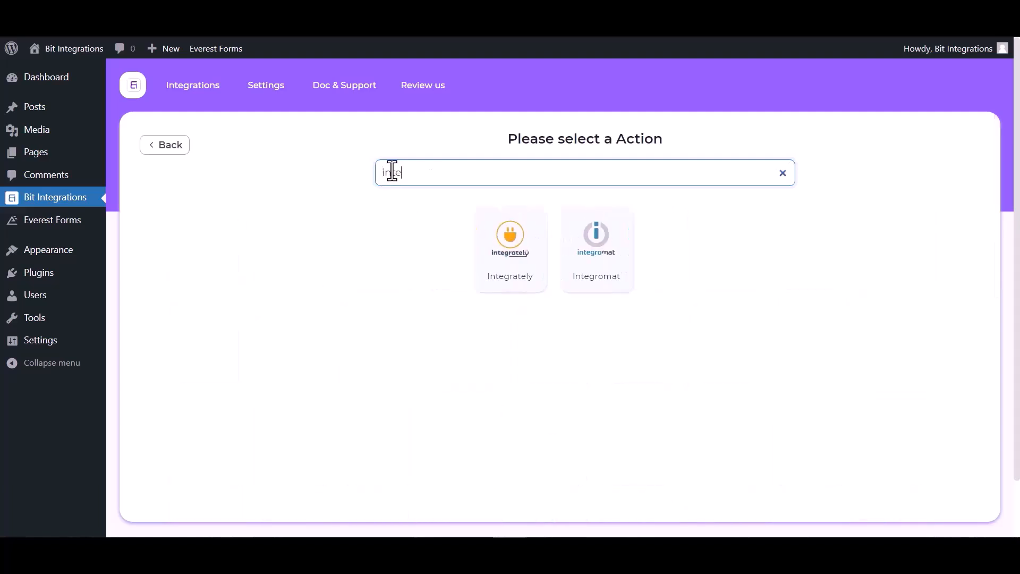
pyautogui.click(531, 284)
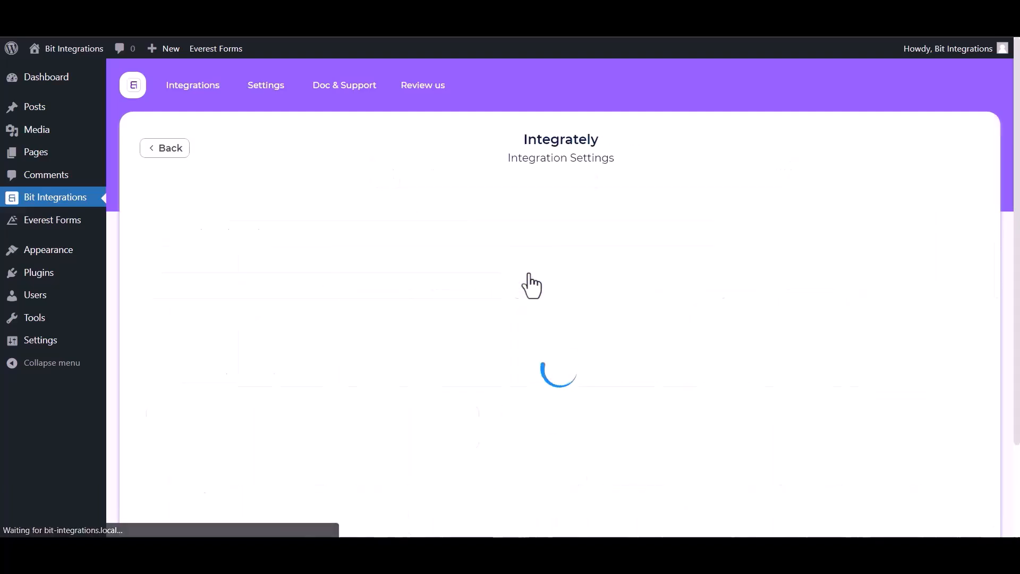
# Step: In Integrately, choose Webhook / API Integration as the first app and Airtable as the second app to connect
pyautogui.click(189, 285)
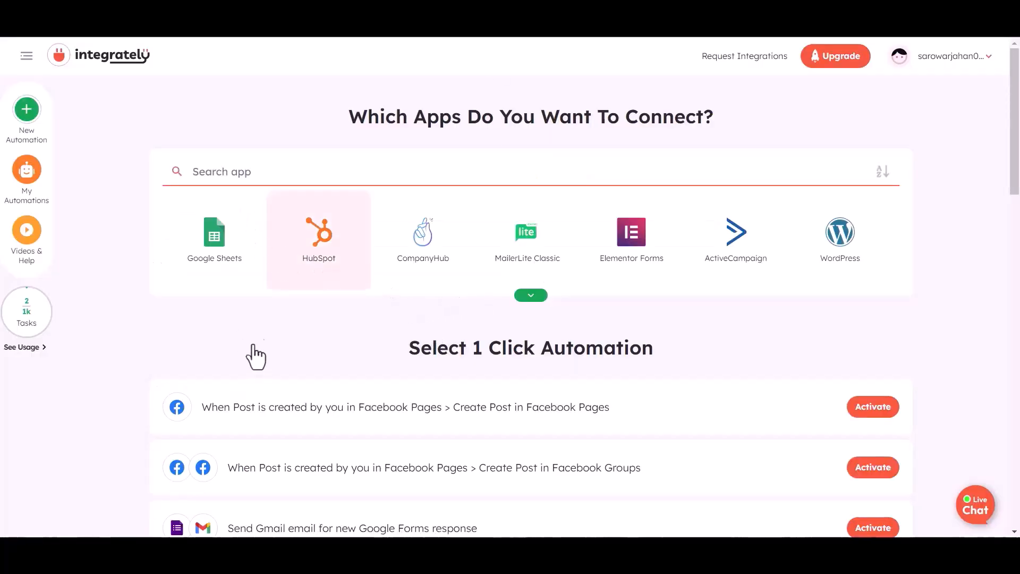
pyautogui.click(230, 171)
pyautogui.write('web')
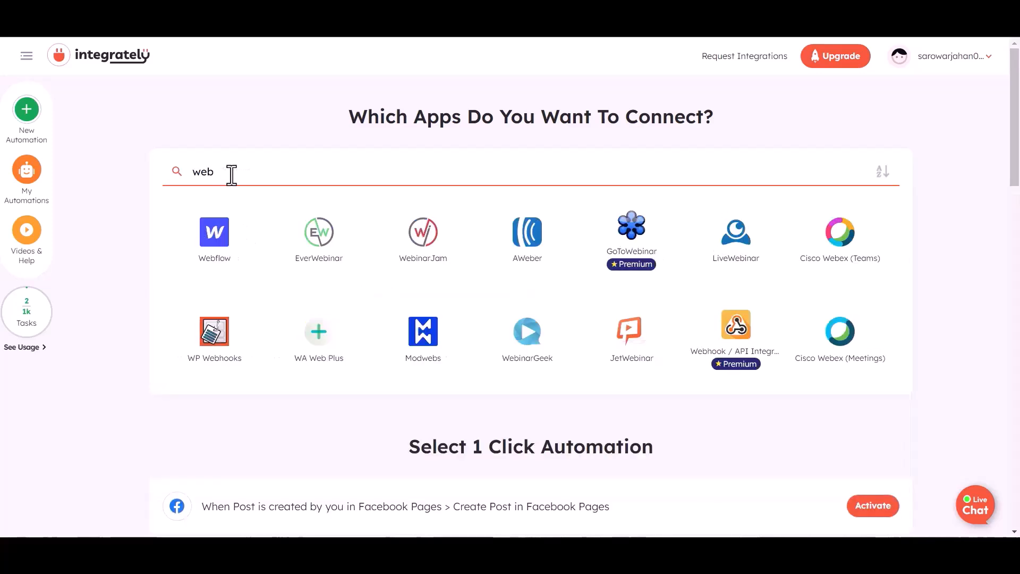
pyautogui.click(723, 327)
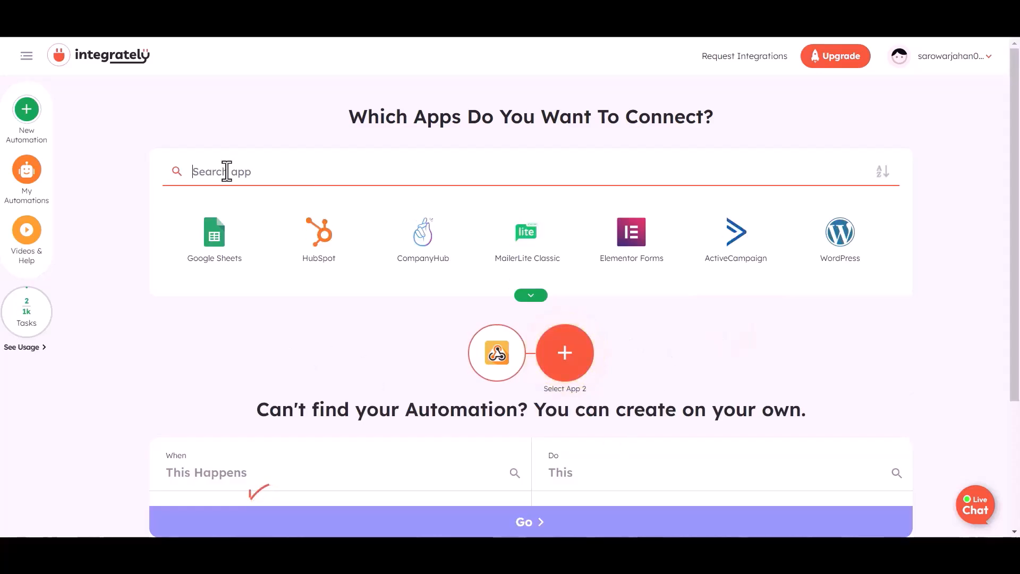
pyautogui.write('air')
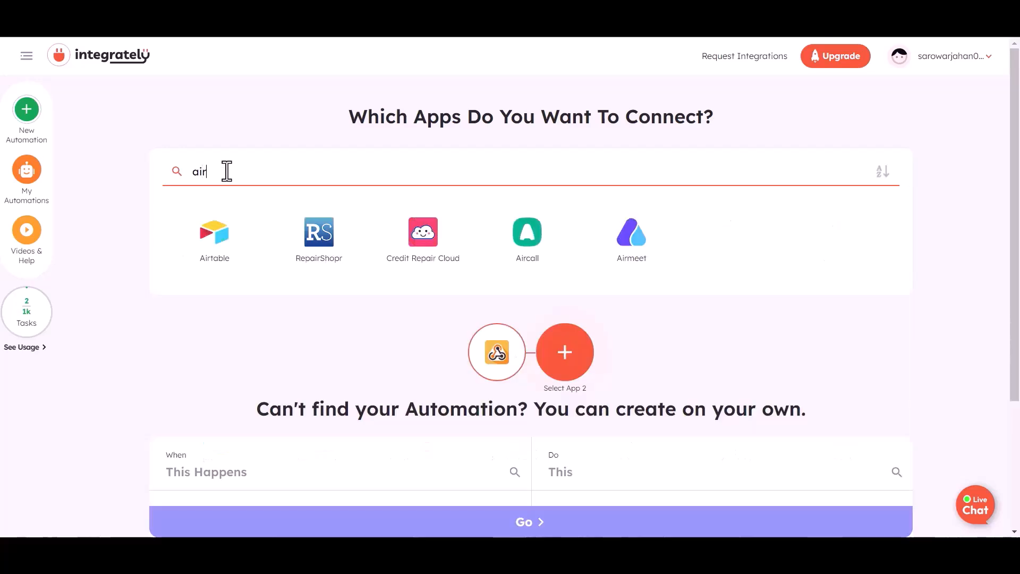
pyautogui.click(212, 250)
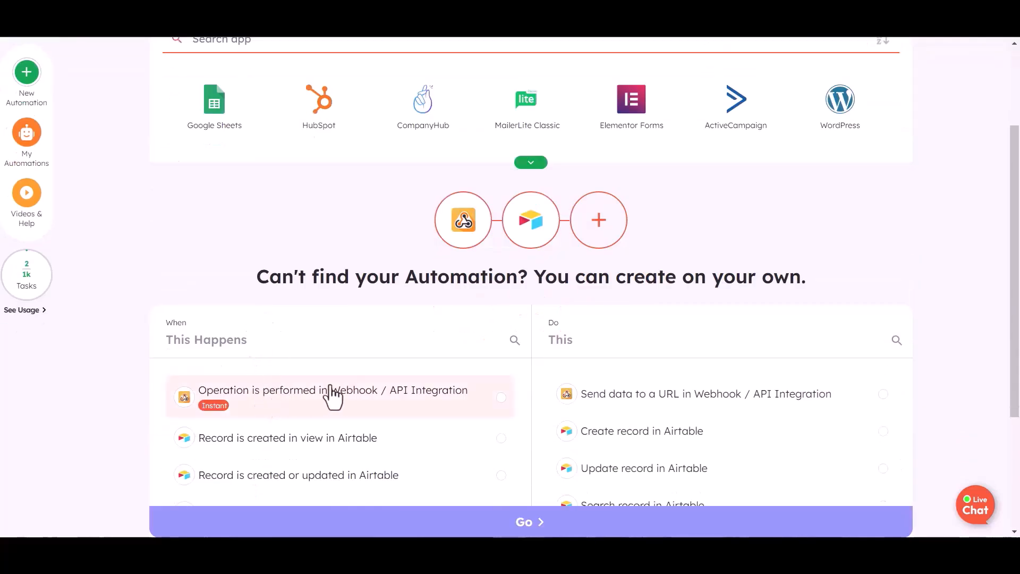
# Step: Create an automation from "Operation is performed in Webhook / API Integration" to "Create record in Airtable"
pyautogui.scroll(-1, 340, 387)
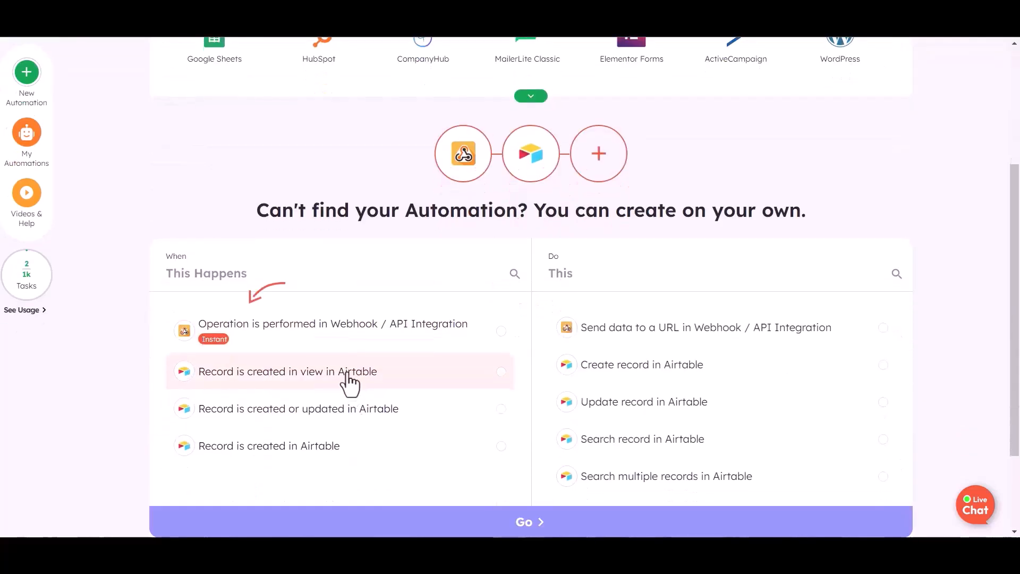
pyautogui.click(451, 344)
pyautogui.click(719, 340)
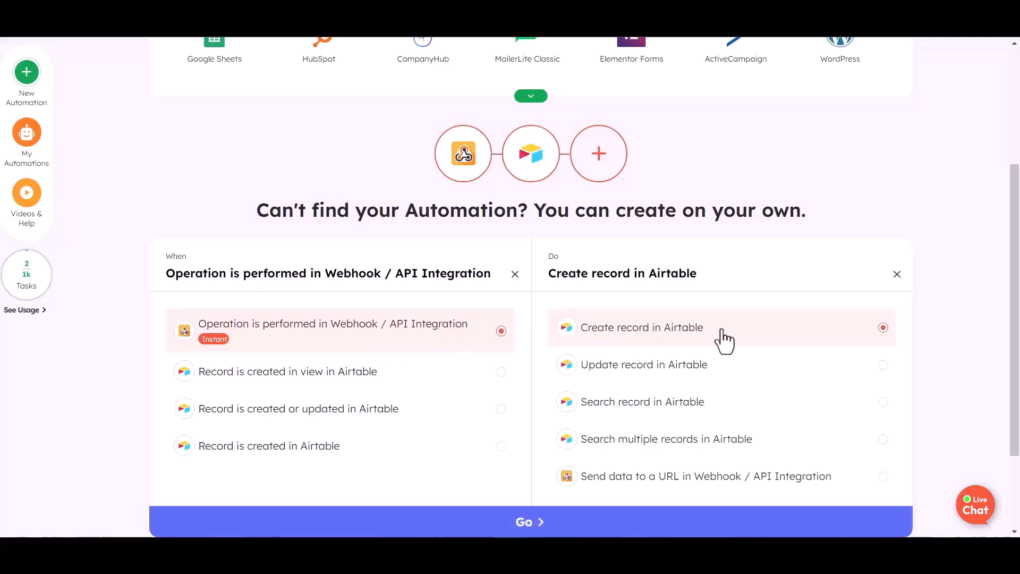
pyautogui.click(534, 409)
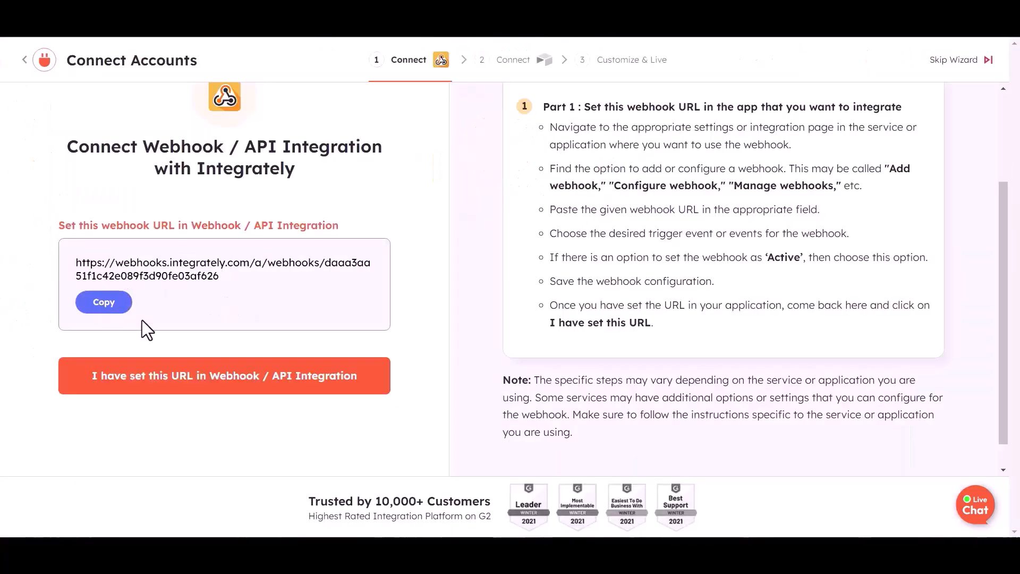
# Step: Copy the webhook URL from Integrately into the Link field of the Bit Integrations settings
pyautogui.scroll(1, 104, 305)
pyautogui.click(107, 369)
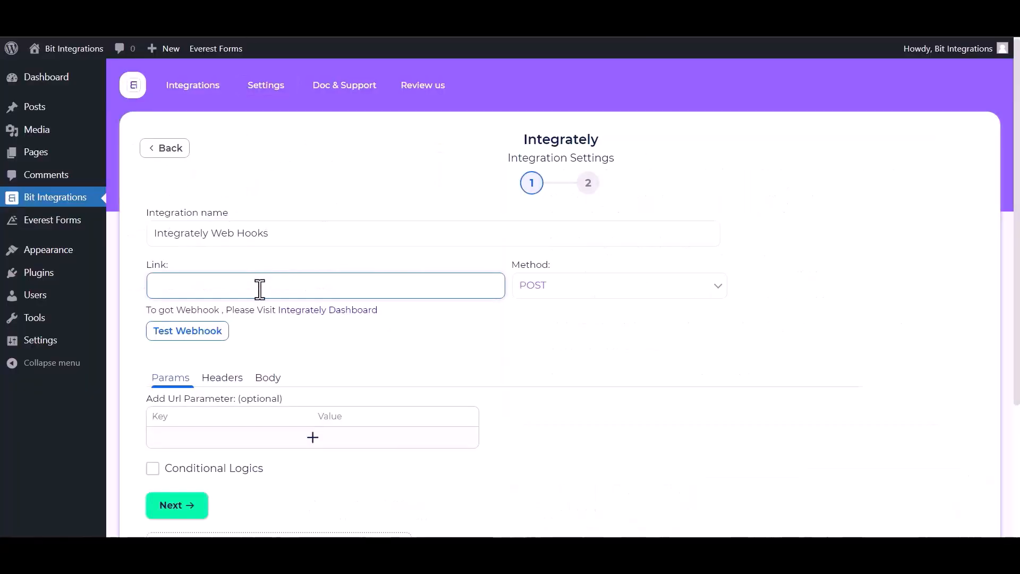
pyautogui.hotkey('ctrl', 'v')
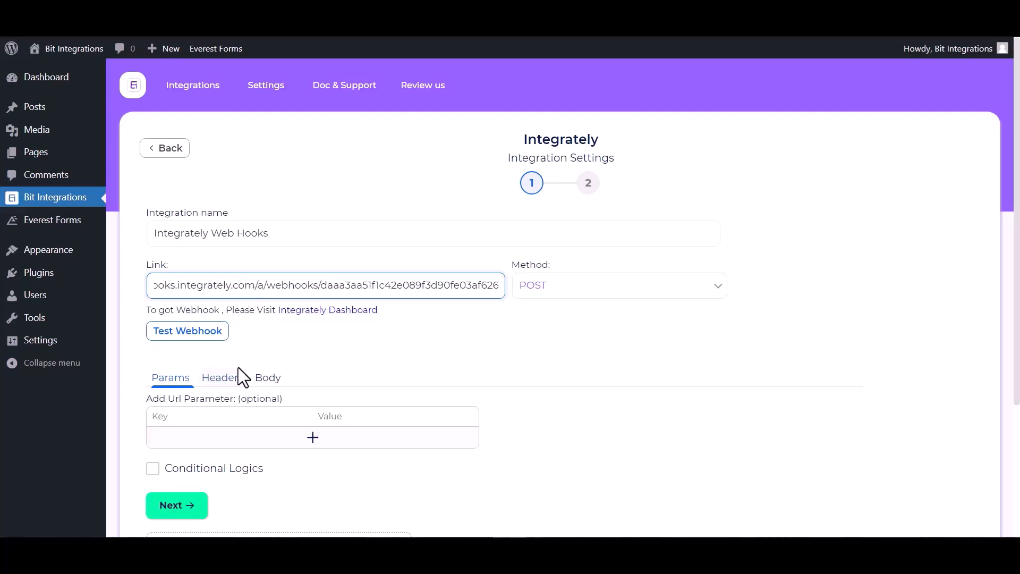
# Step: Configure the request body to send all data with the content type application/json
pyautogui.click(260, 384)
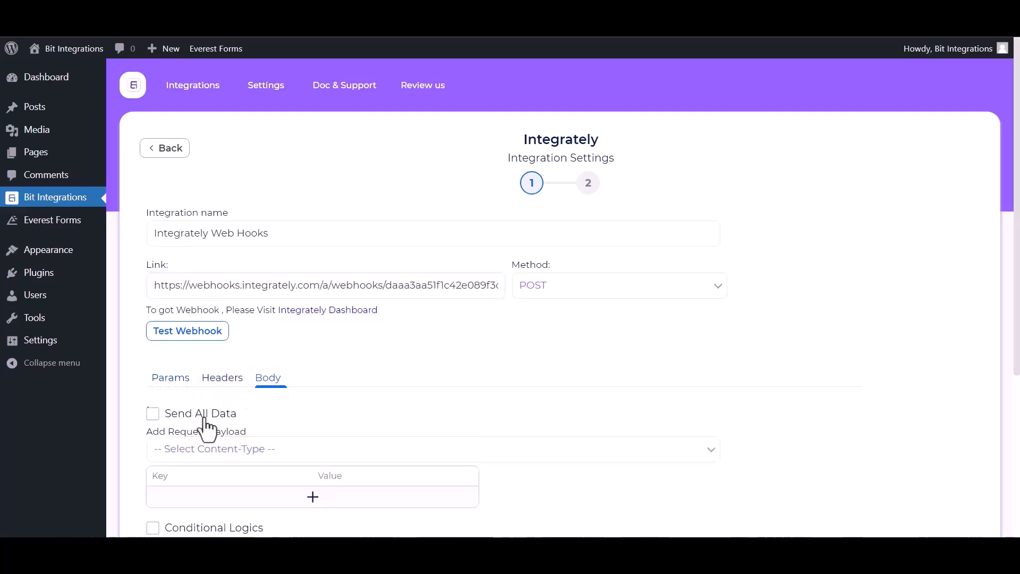
pyautogui.click(153, 414)
pyautogui.click(285, 451)
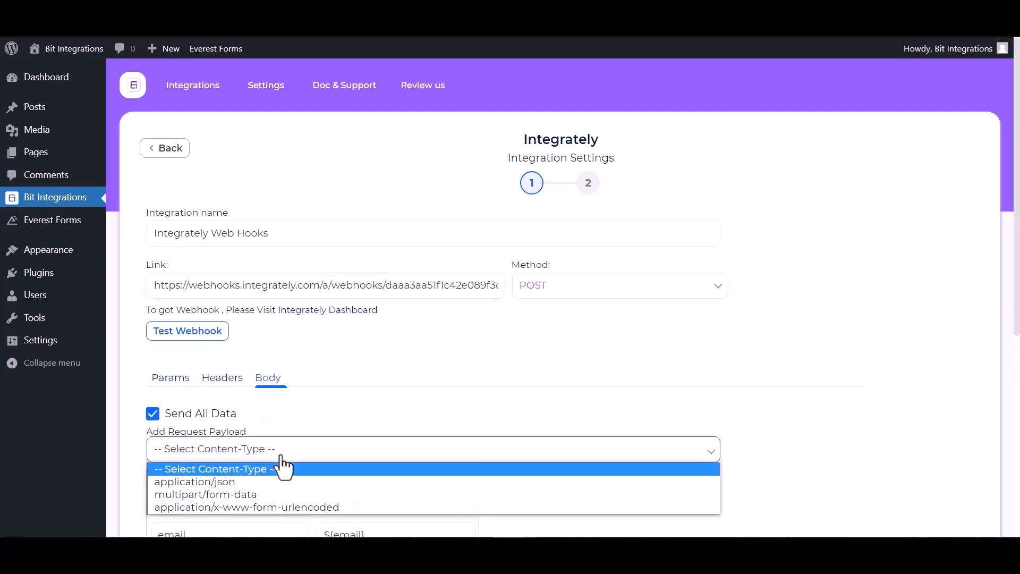
pyautogui.click(256, 481)
pyautogui.scroll(-2, 307, 428)
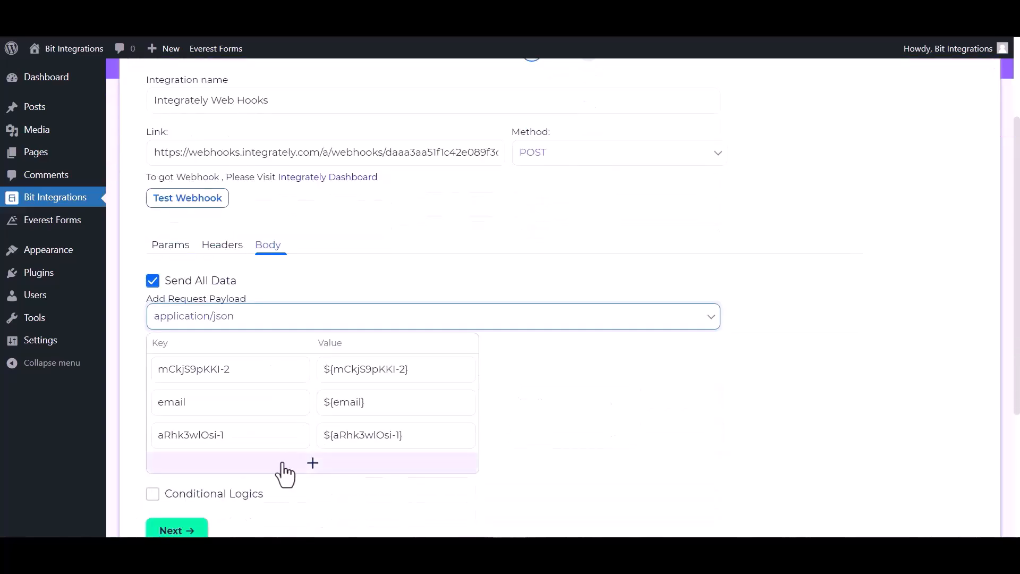
# Step: Test the webhook and advance to the second stage of the Integrately integration settings
pyautogui.scroll(1, 229, 393)
pyautogui.click(186, 270)
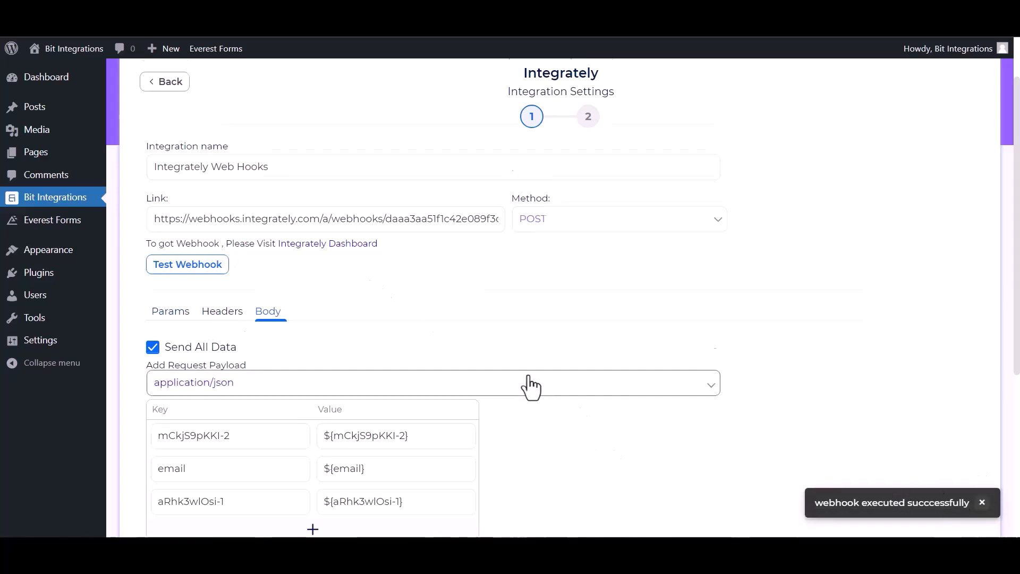
pyautogui.scroll(-1, 531, 388)
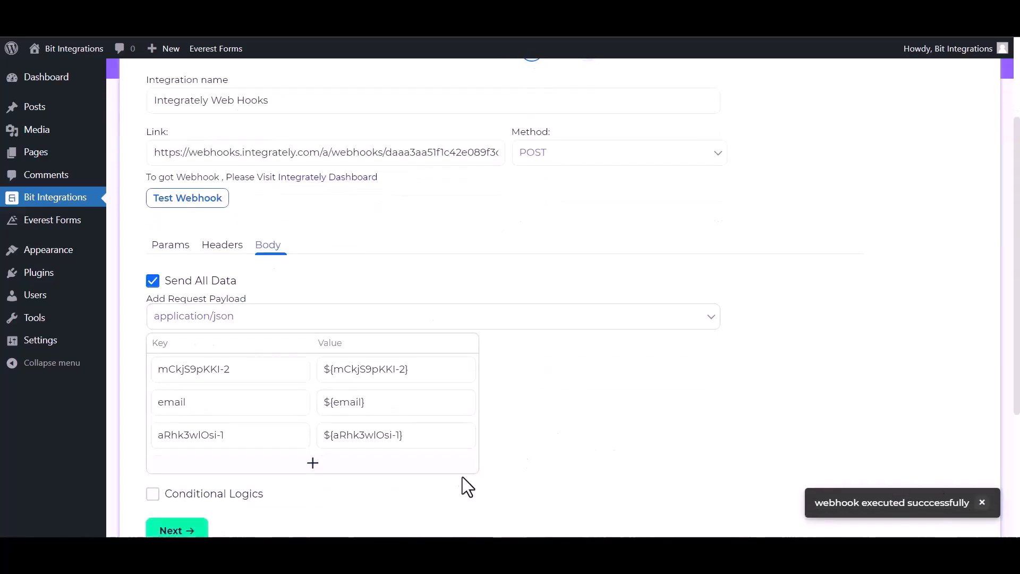
pyautogui.click(193, 531)
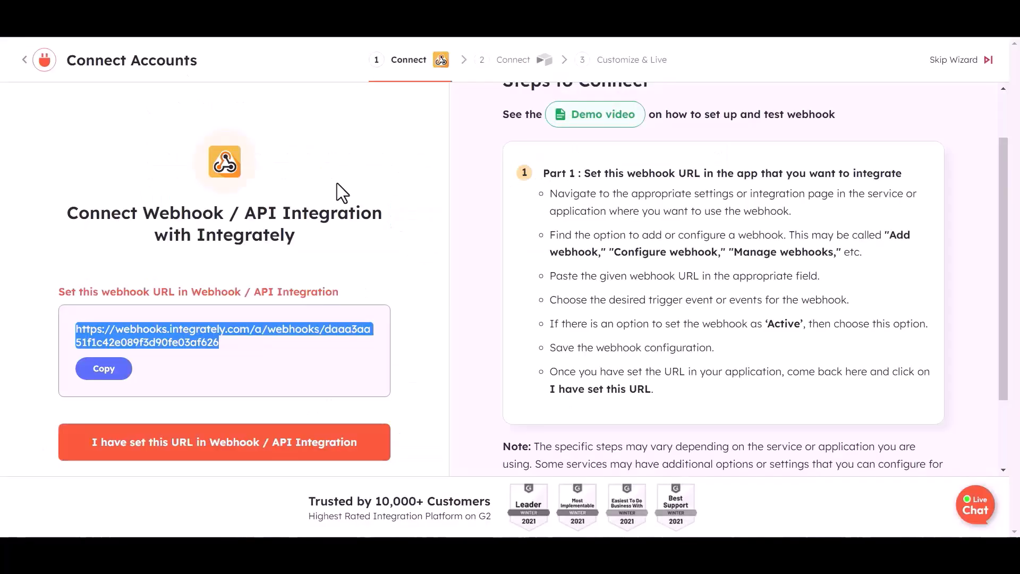
# Step: Back in Integrately, confirm the webhook URL is set, check for the test record and continue to the Airtable connection
pyautogui.click(192, 455)
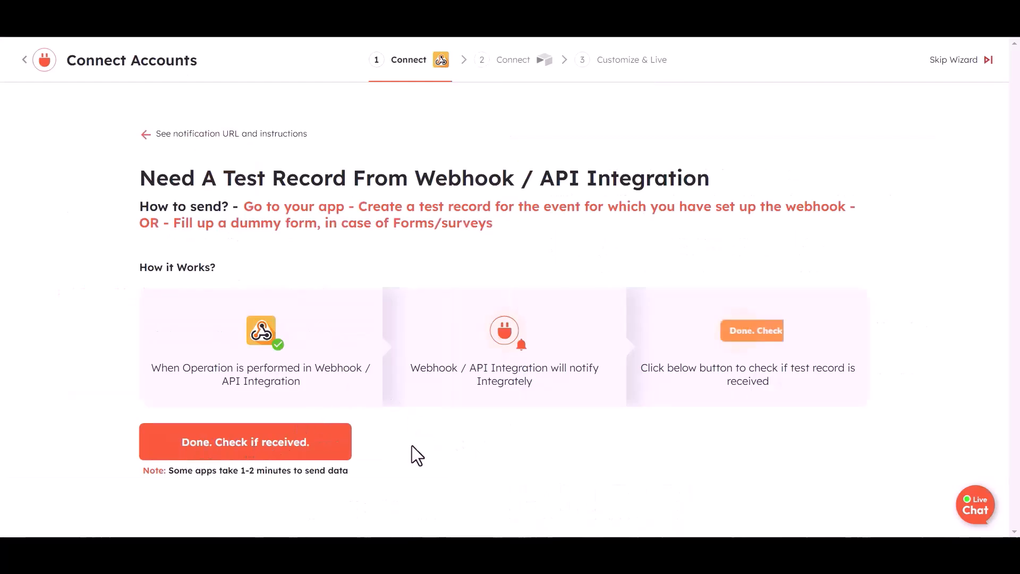
pyautogui.click(287, 452)
pyautogui.click(462, 486)
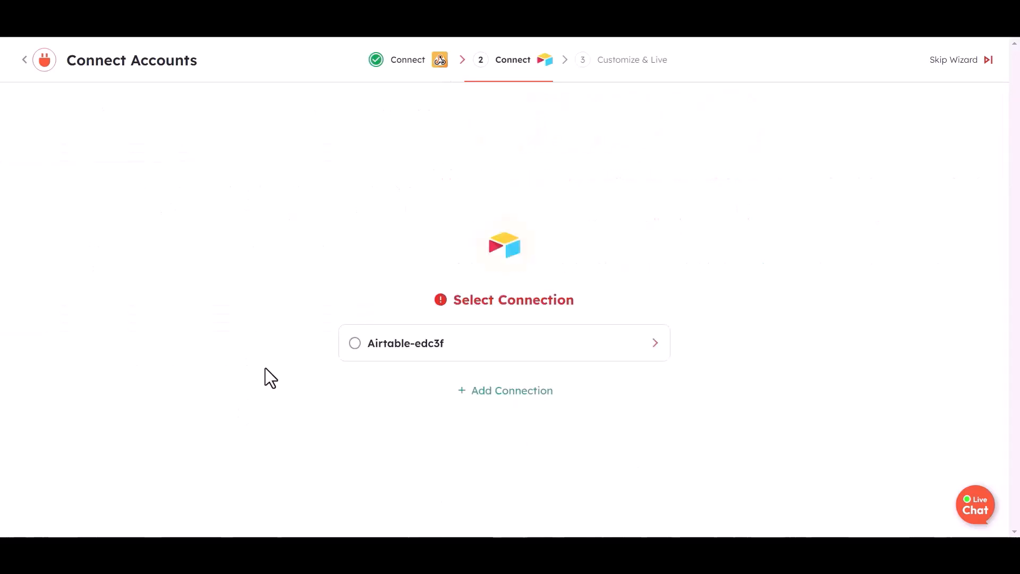
# Step: Use the Airtable-edc3f connection and set the base to bit integration and the table to Table 1
pyautogui.click(399, 355)
pyautogui.click(394, 317)
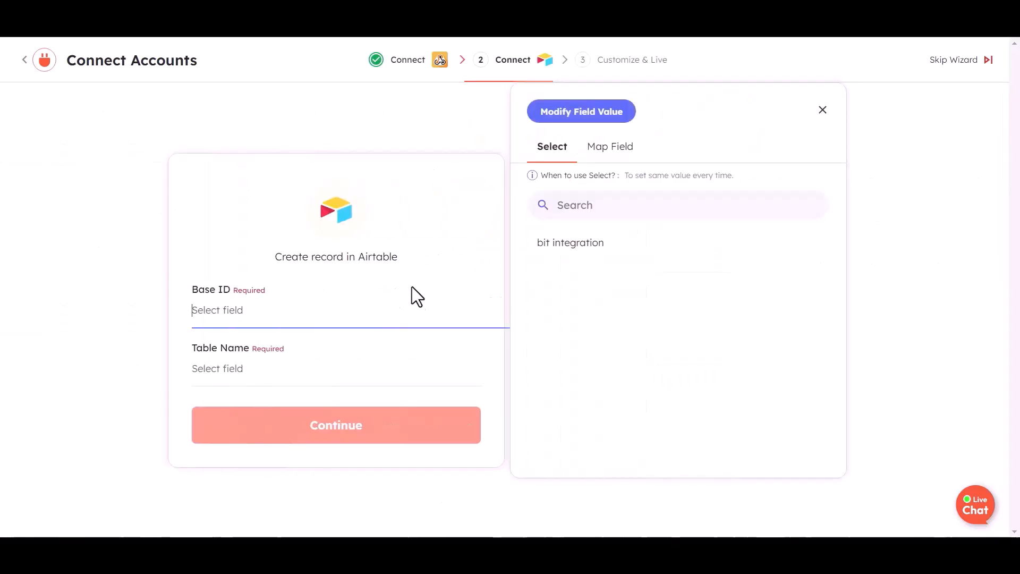
pyautogui.click(560, 245)
pyautogui.click(435, 372)
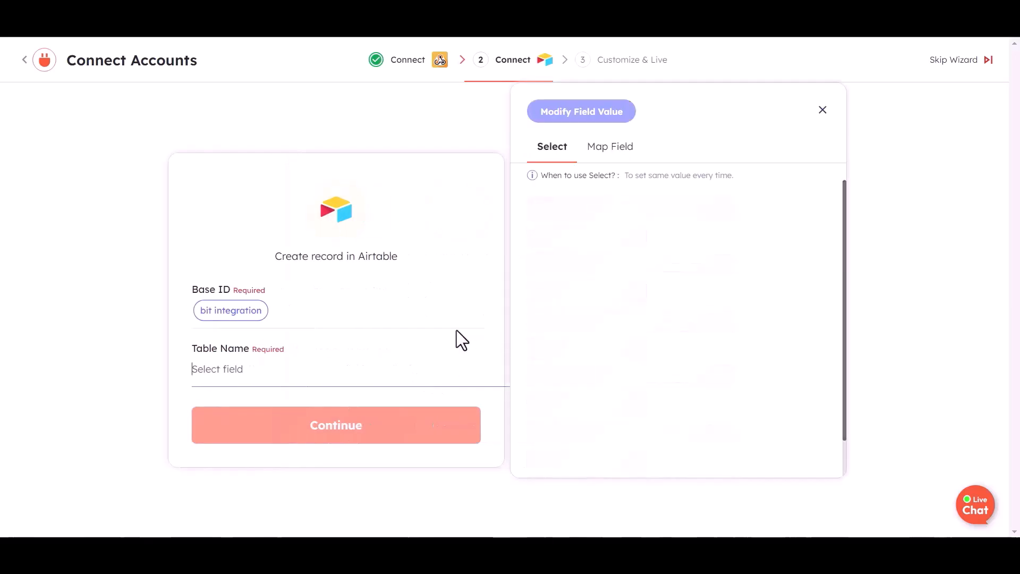
pyautogui.click(556, 247)
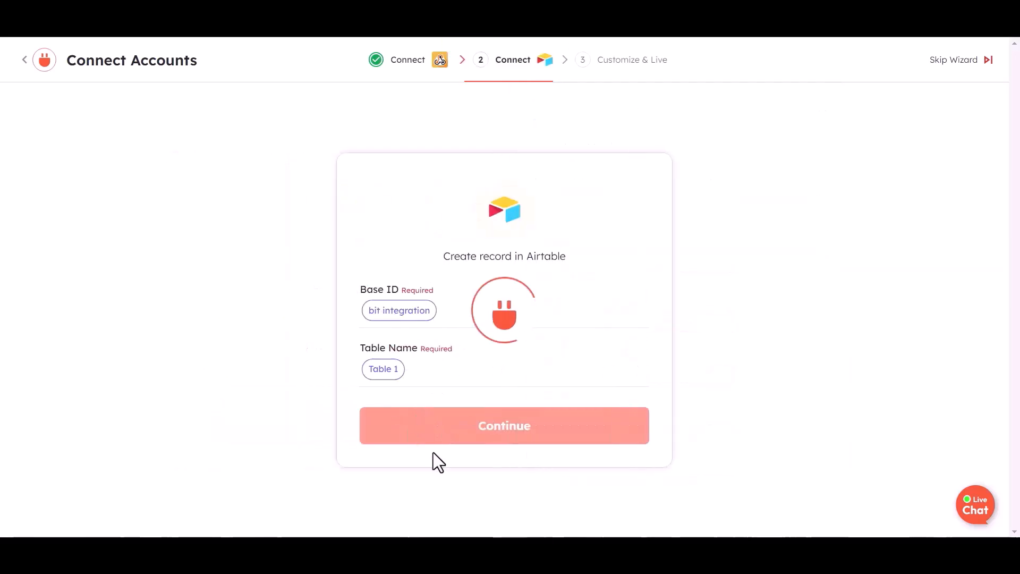
# Step: Map the Airtable Name field to M Ckj S 9P K K I- 2, Email to Email, and Number to A Rhk 3Wl Osi- 1
pyautogui.click(282, 259)
pyautogui.click(613, 325)
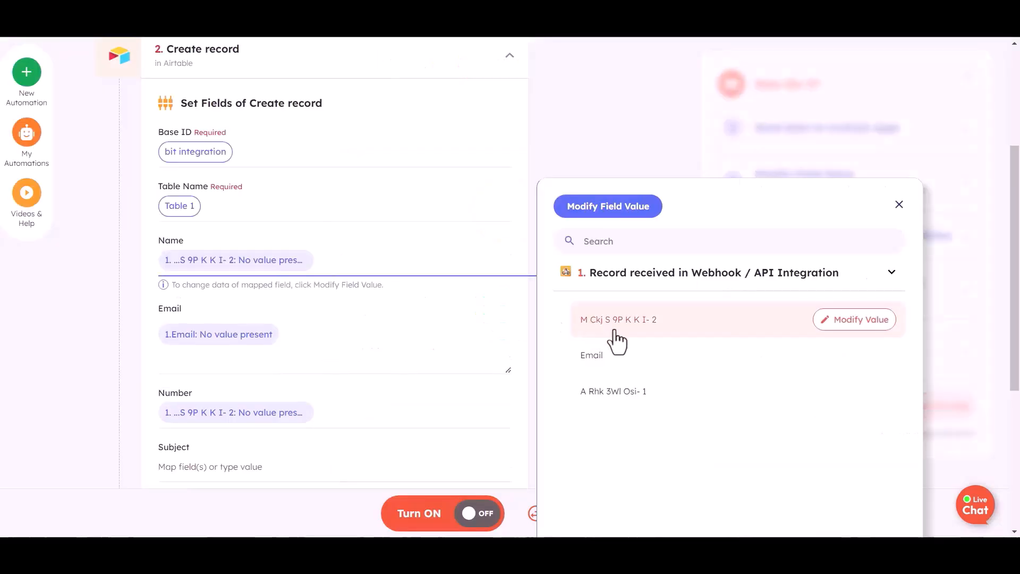
pyautogui.click(288, 339)
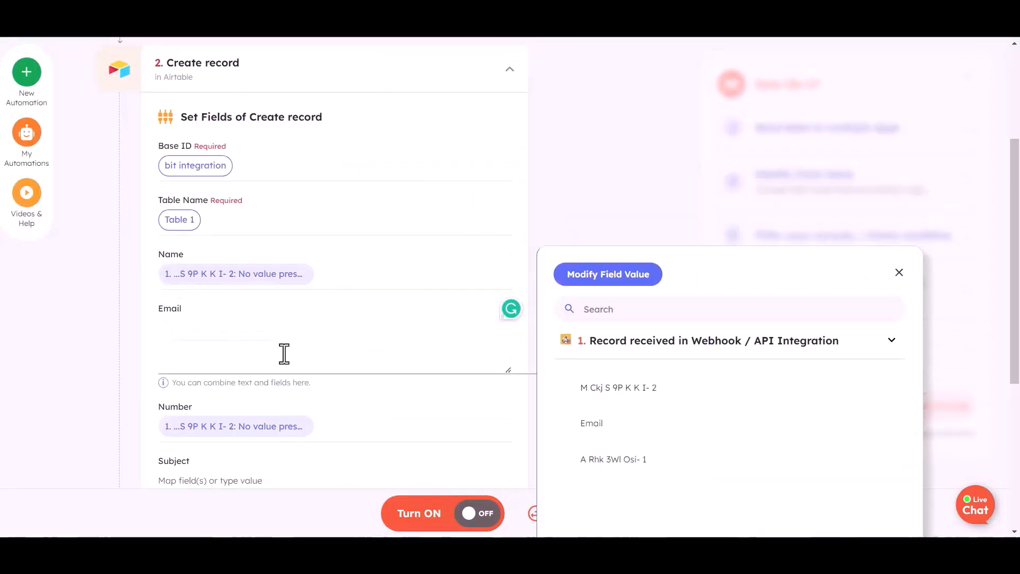
pyautogui.click(587, 430)
pyautogui.scroll(-1, 301, 344)
pyautogui.click(337, 358)
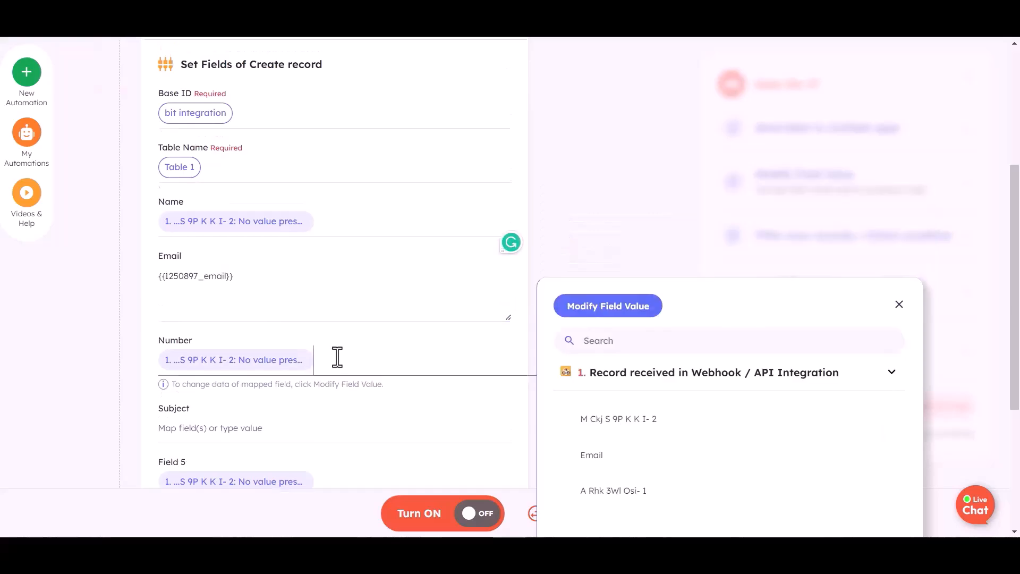
pyautogui.press('BackSpace')
pyautogui.click(600, 495)
# Step: Remove the mapped value from Field 5 of the Airtable record
pyautogui.scroll(-1, 263, 368)
pyautogui.scroll(-1, 263, 369)
pyautogui.click(320, 350)
pyautogui.press('BackSpace')
pyautogui.scroll(2, 317, 404)
pyautogui.scroll(-4, 303, 361)
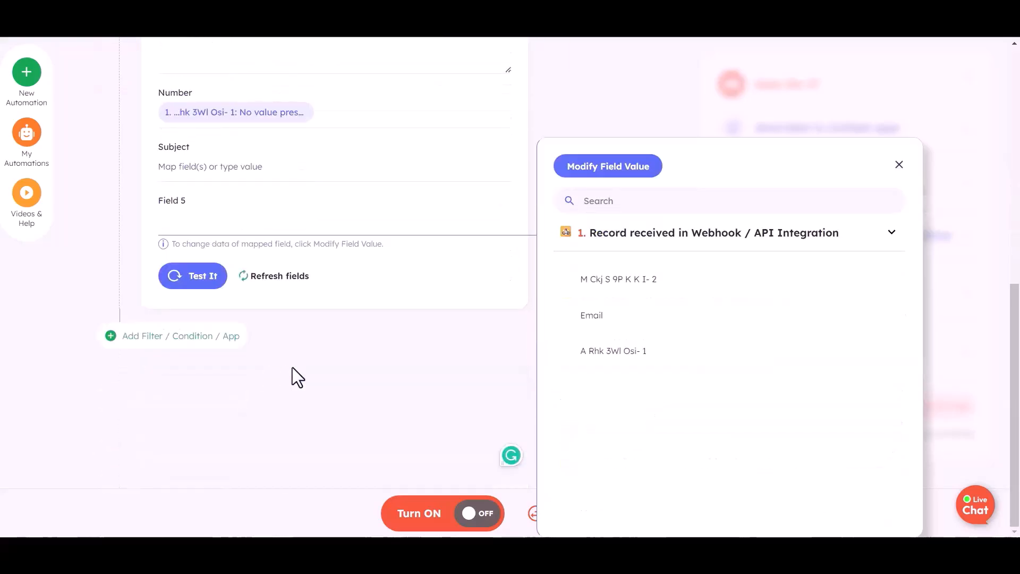
# Step: Test the Create record action and turn on the automation
pyautogui.click(302, 371)
pyautogui.click(201, 289)
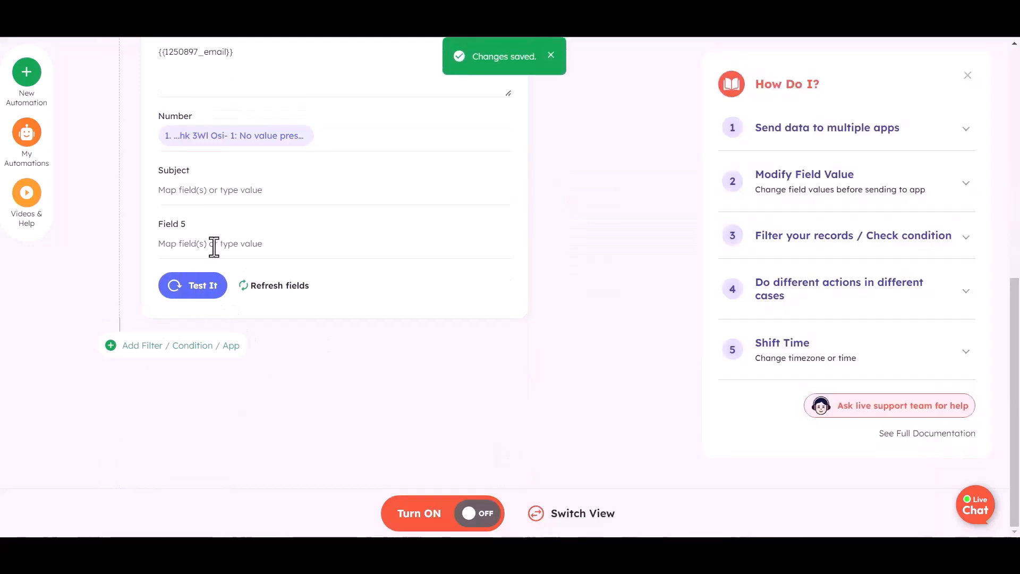
pyautogui.click(471, 518)
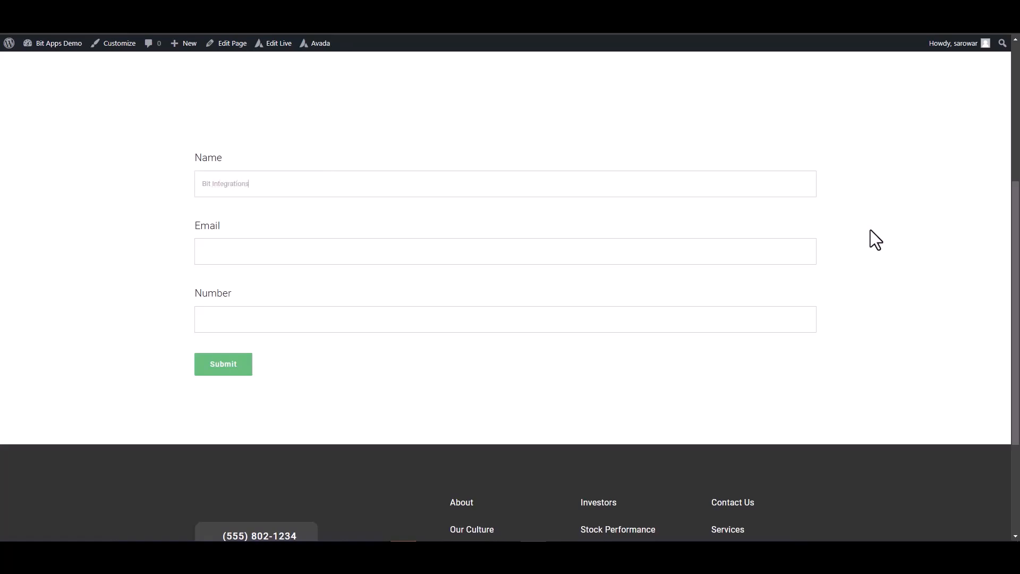
# Step: Complete the website form for Bit Integrations with the contact email and number, and submit it
pyautogui.click(736, 262)
pyautogui.click(719, 316)
pyautogui.click(240, 364)
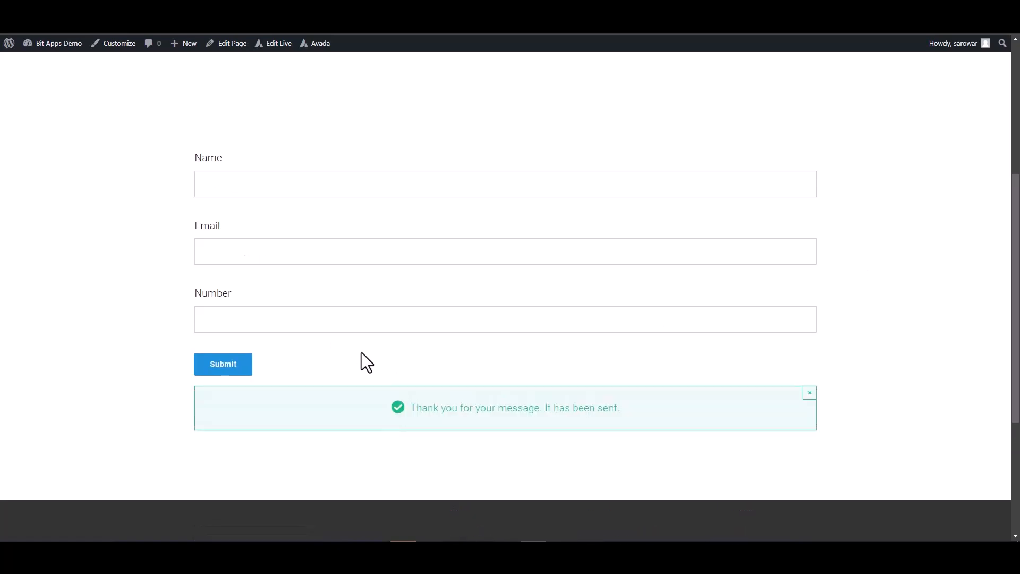
pyautogui.doubleClick(575, 410)
pyautogui.tripleClick(575, 410)
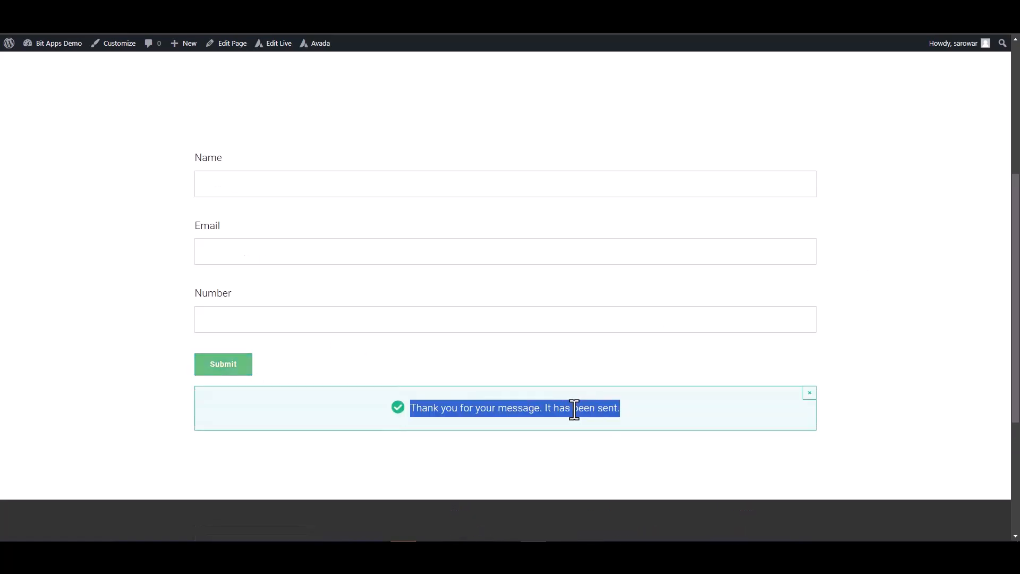
pyautogui.click(870, 380)
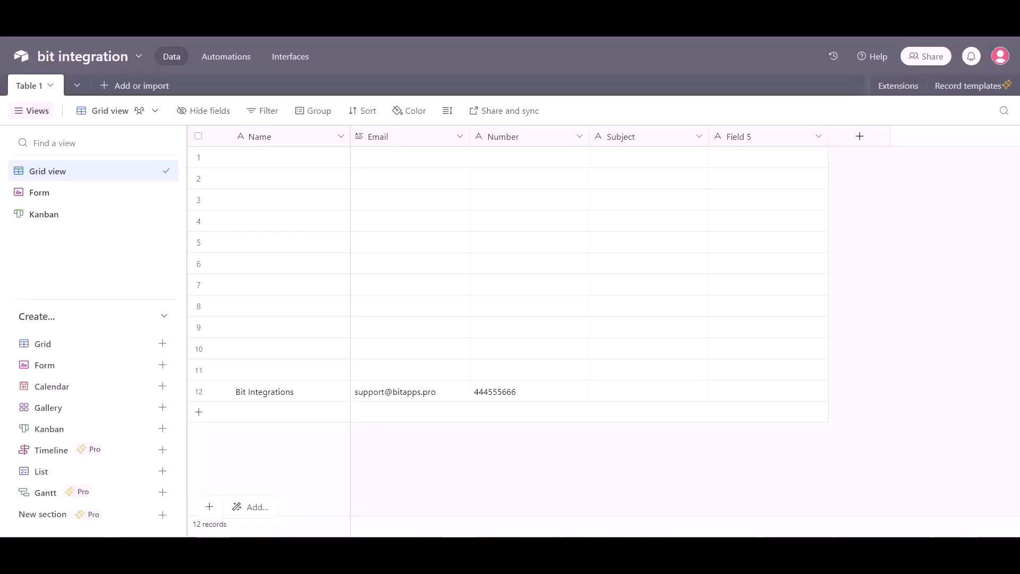